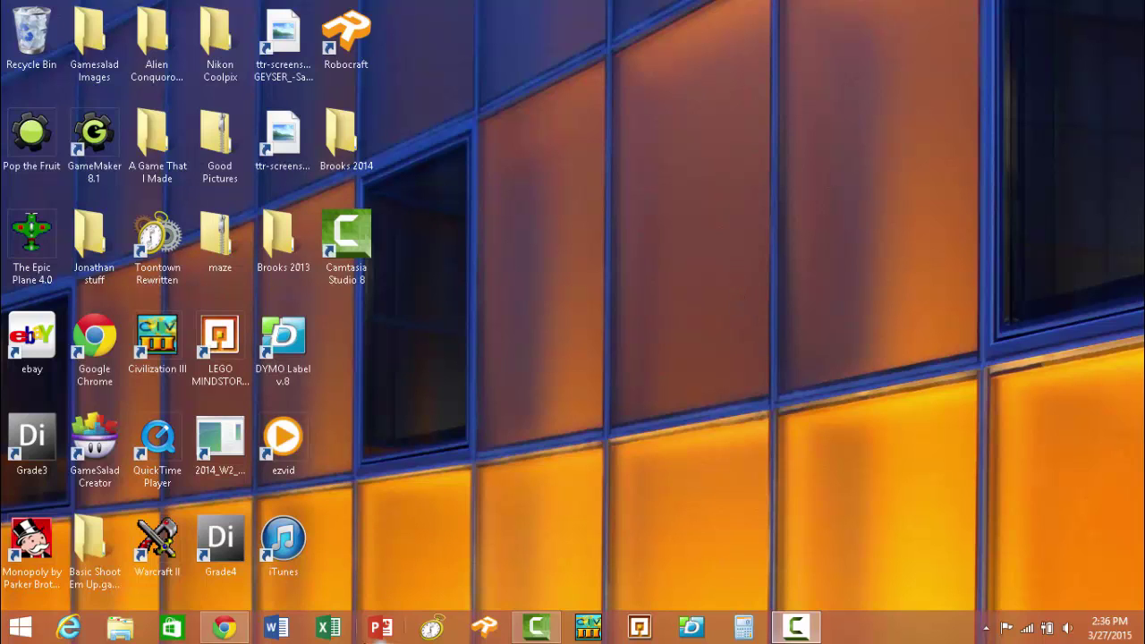
Bring up the Camtasia Studio project window and minimize it to reveal the desktop.
{"action": "left_click", "coordinate": [535, 628]}
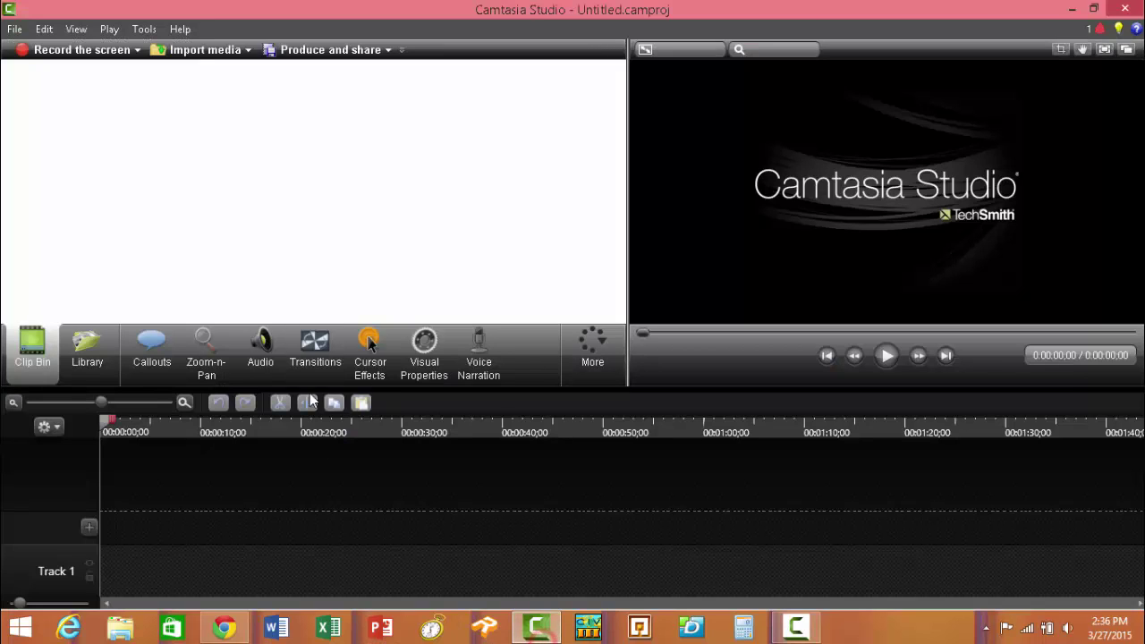
{"action": "left_click", "coordinate": [1073, 9]}
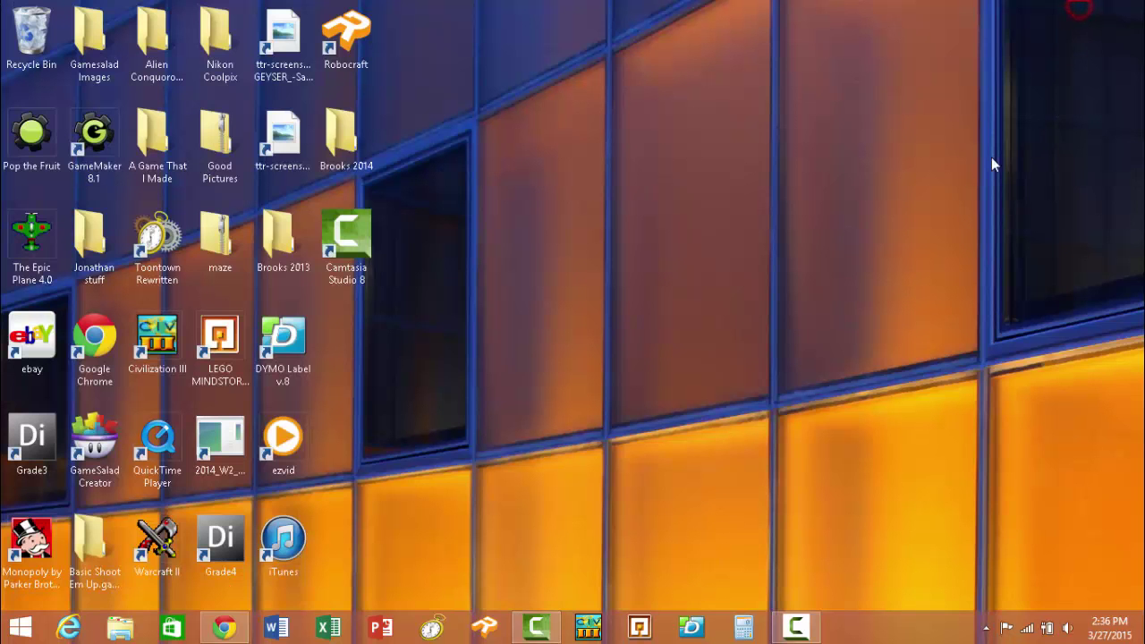
Toggle the 'Cripple MOAB!' replay fullscreen and back, then reload the Everyplay page.
{"action": "mouse_move", "coordinate": [224, 627]}
{"action": "left_click", "coordinate": [225, 628]}
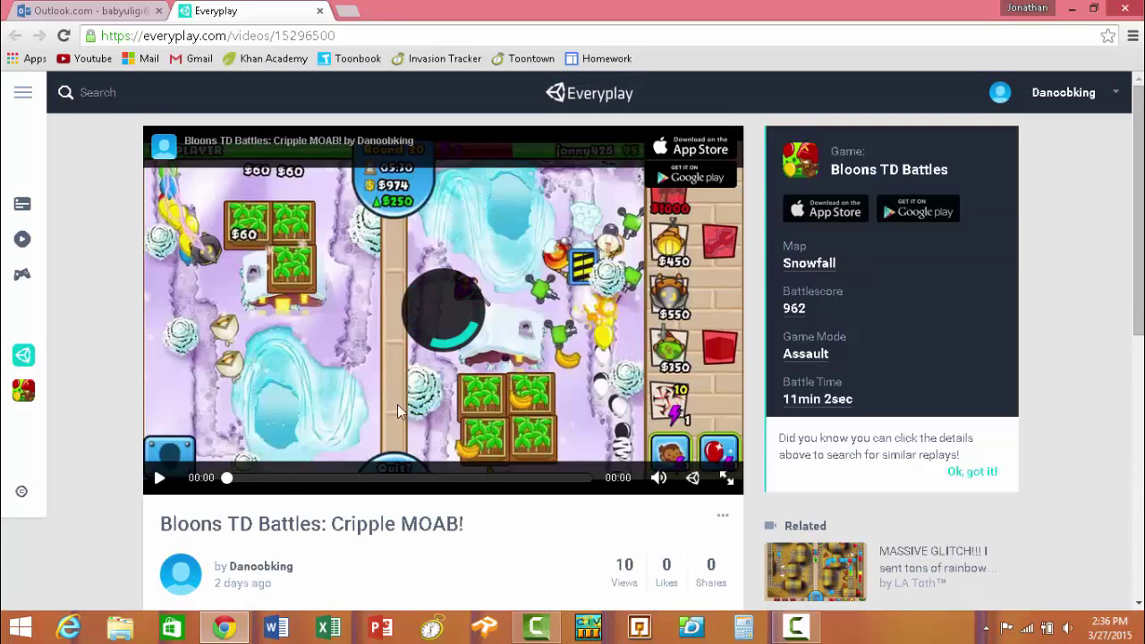
{"action": "left_click", "coordinate": [727, 479]}
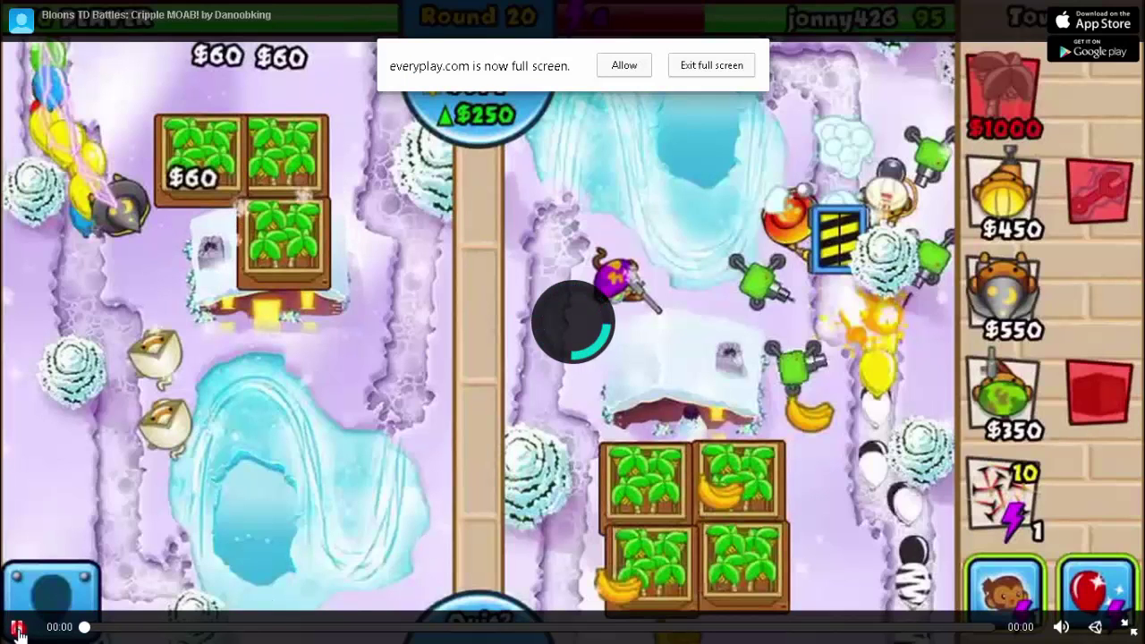
{"action": "left_click", "coordinate": [1125, 626]}
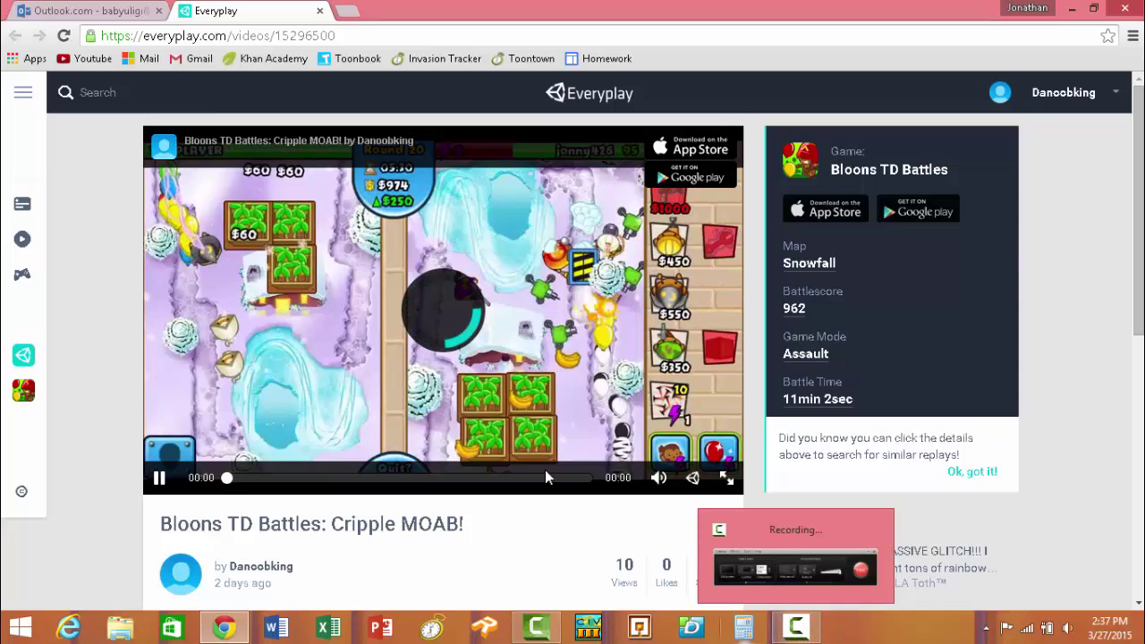
{"action": "scroll", "coordinate": [545, 470], "scroll_direction": "down", "scroll_amount": 3}
{"action": "scroll", "coordinate": [532, 504], "scroll_direction": "up", "scroll_amount": 3}
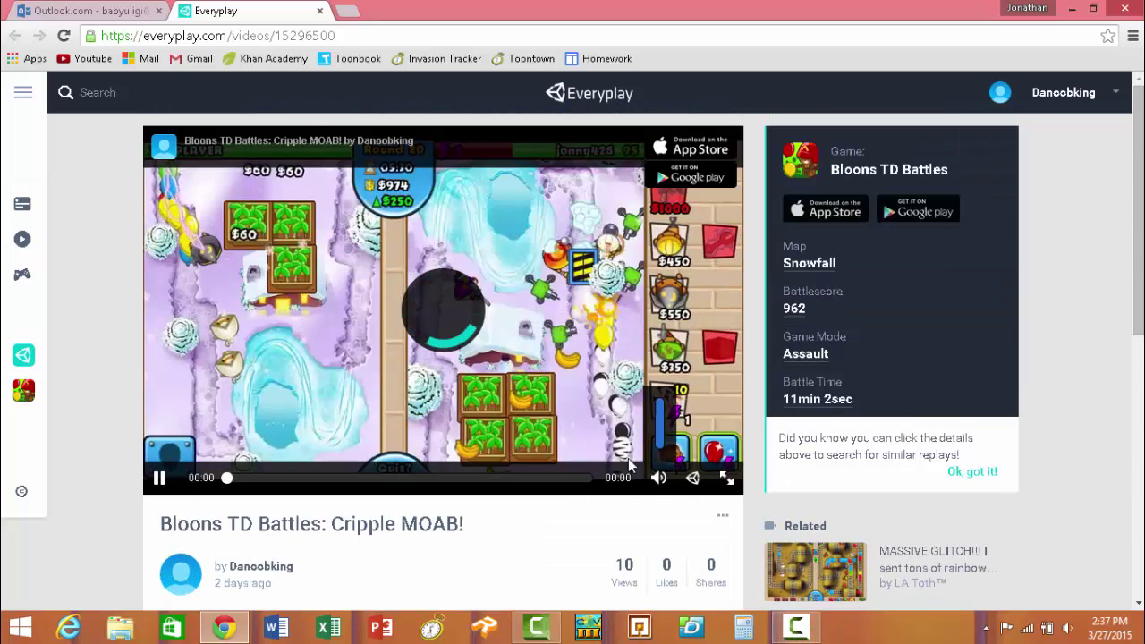
{"action": "left_click", "coordinate": [63, 36]}
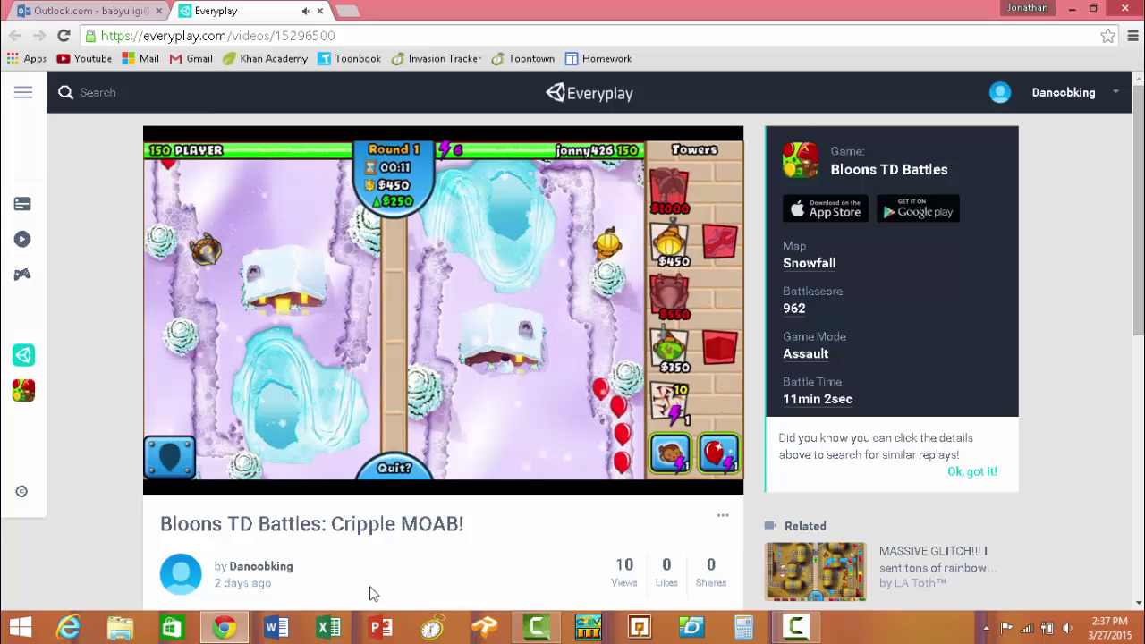
Check the recorder status and Camtasia's Cursor Effects options, then return to the Round 3 replay.
{"action": "left_click", "coordinate": [794, 627]}
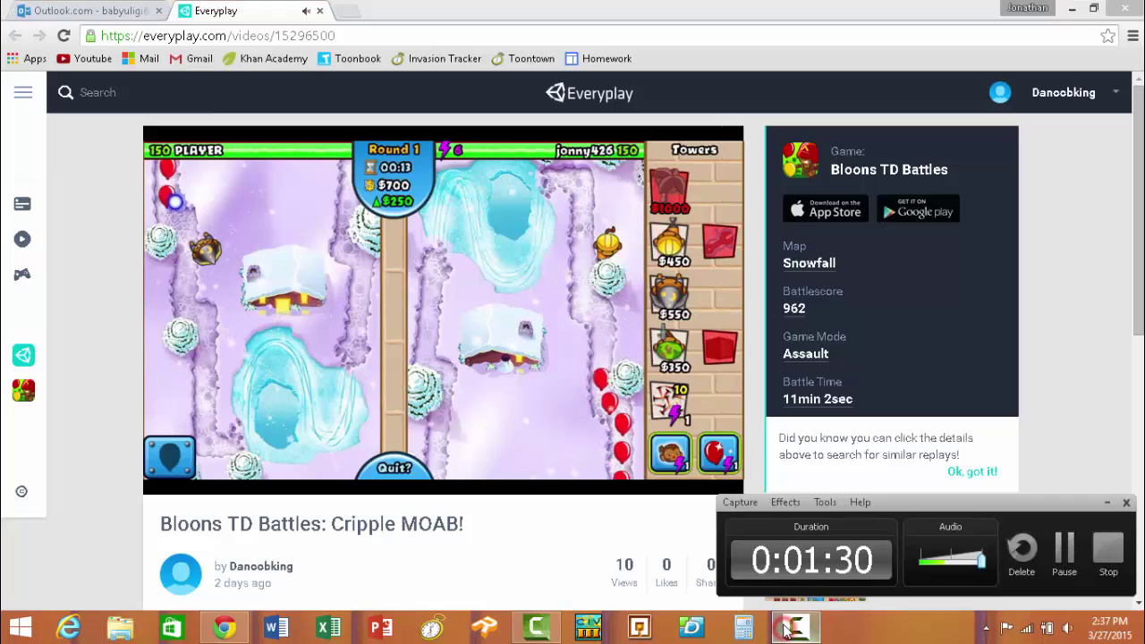
{"action": "left_click", "coordinate": [789, 627]}
{"action": "left_click", "coordinate": [536, 627]}
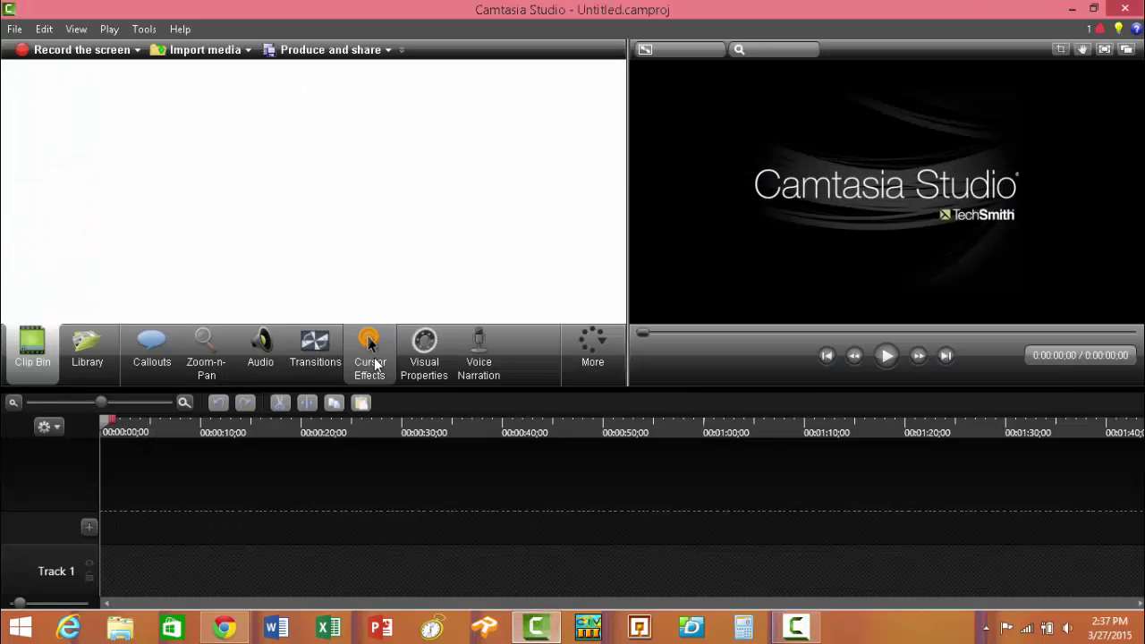
{"action": "left_click", "coordinate": [373, 355]}
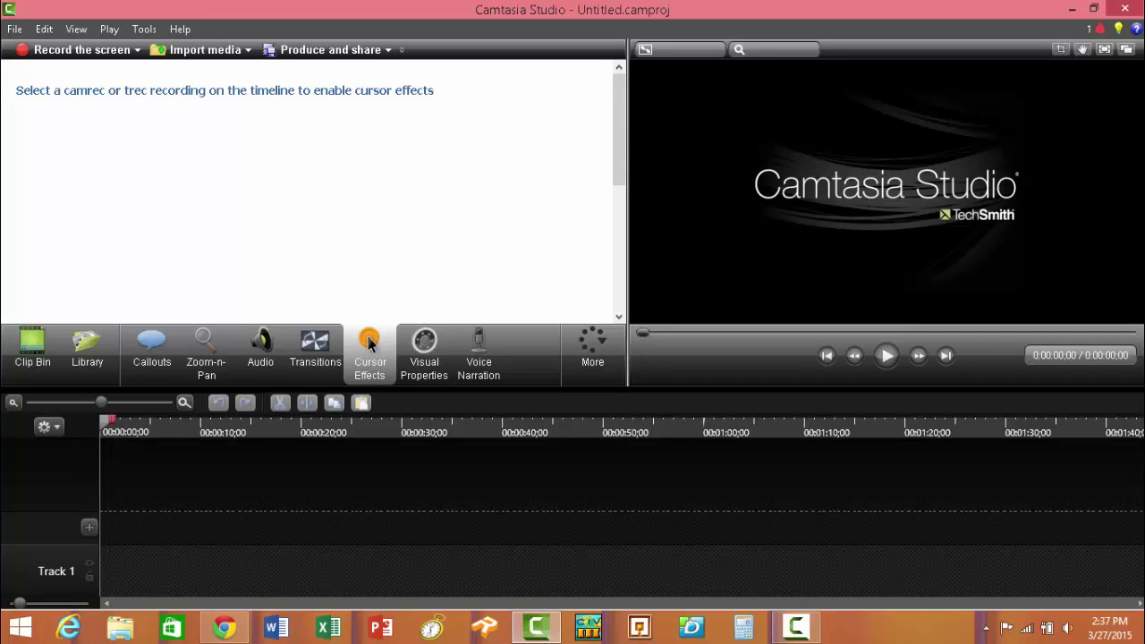
{"action": "left_click", "coordinate": [536, 627]}
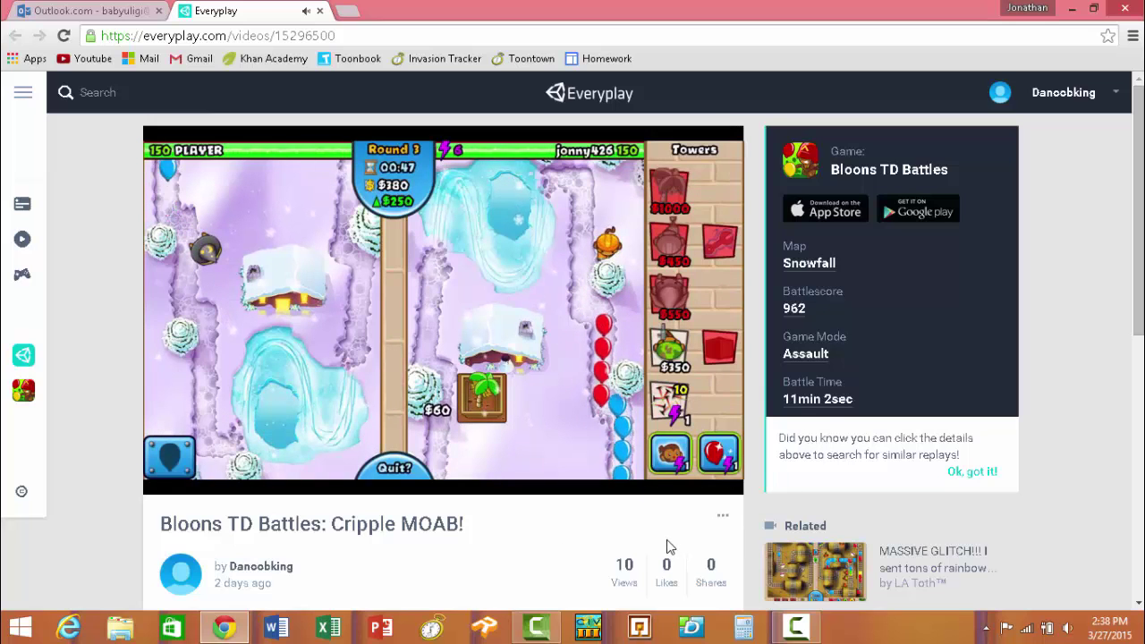
Alternate between Camtasia and the replay until Round 4, then show the recorder's 0:02:32 capture time.
{"action": "left_click", "coordinate": [540, 630]}
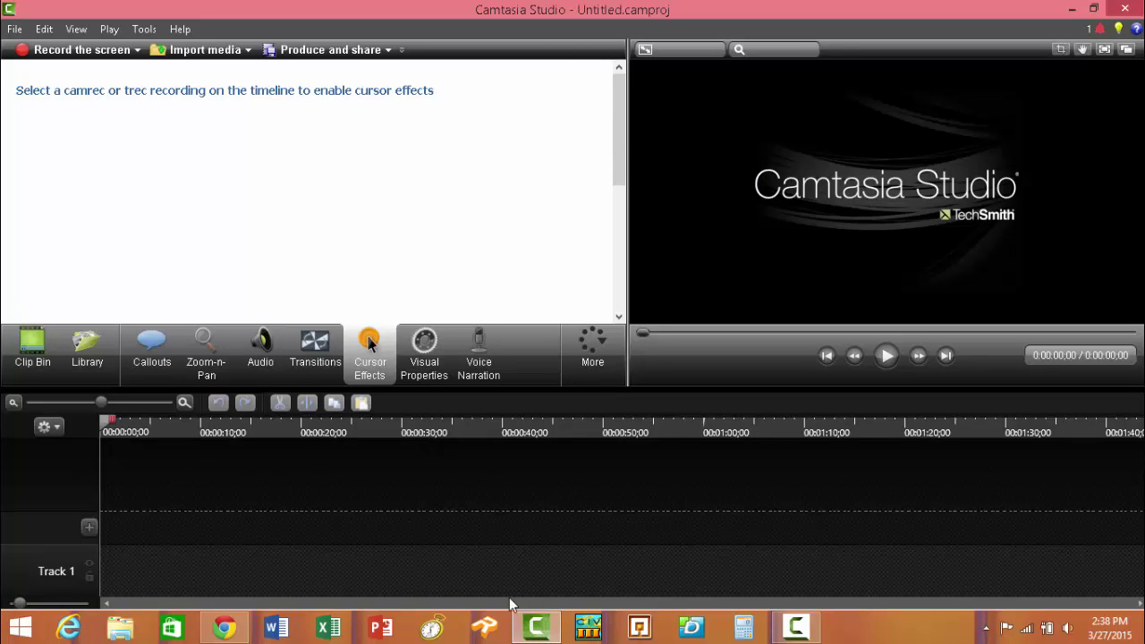
{"action": "left_click", "coordinate": [537, 629]}
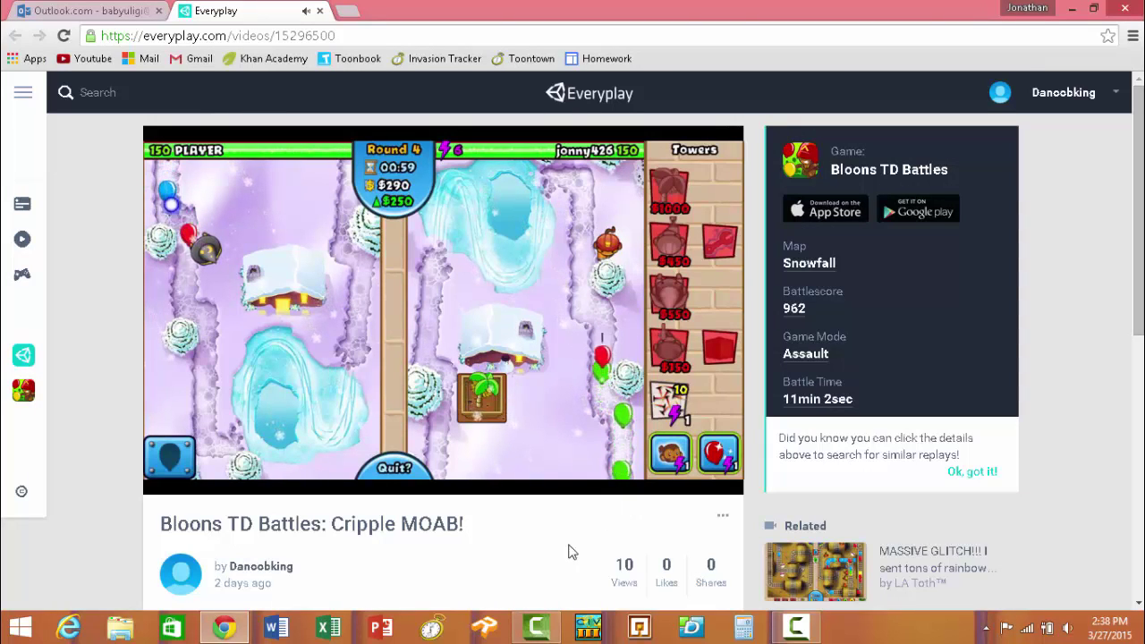
{"action": "left_click", "coordinate": [537, 628]}
{"action": "left_click", "coordinate": [545, 629]}
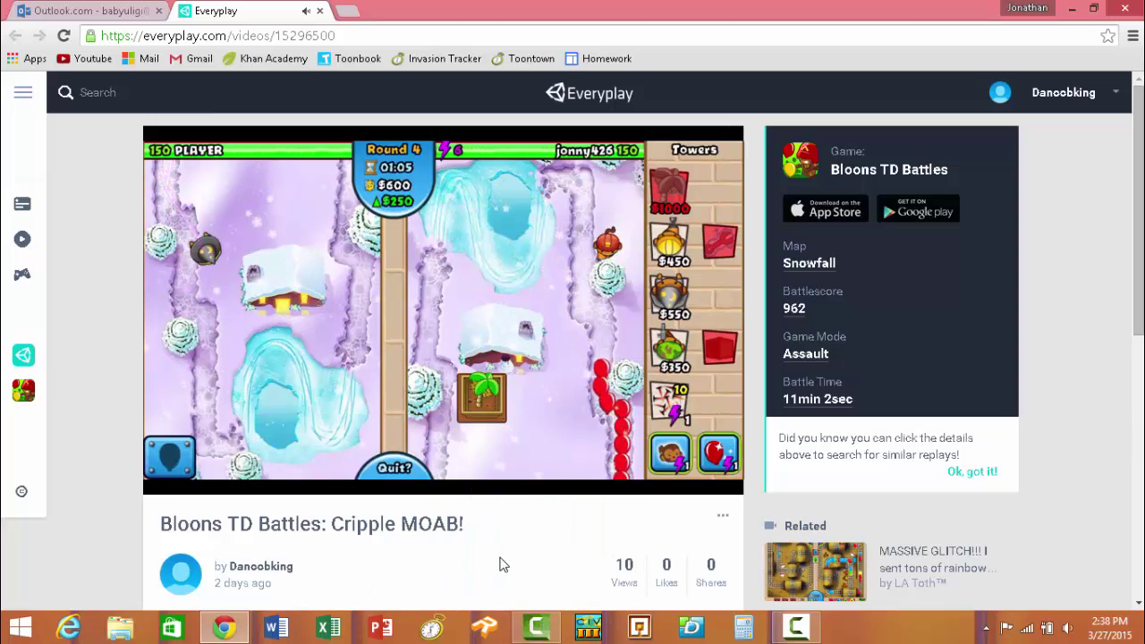
{"action": "left_click", "coordinate": [540, 629]}
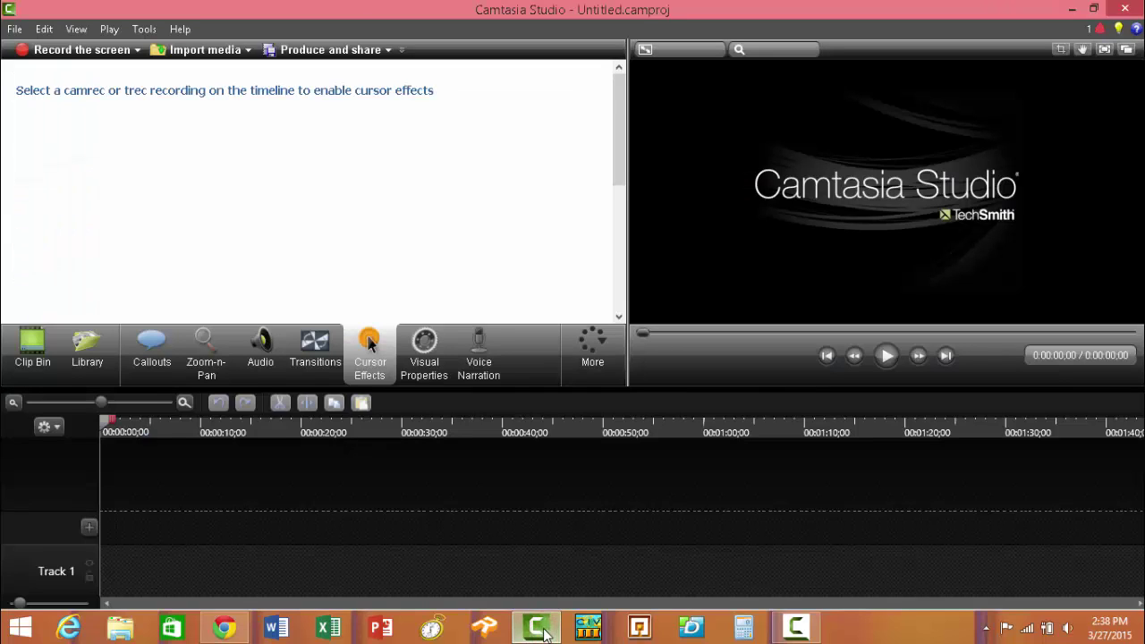
{"action": "left_click", "coordinate": [799, 629]}
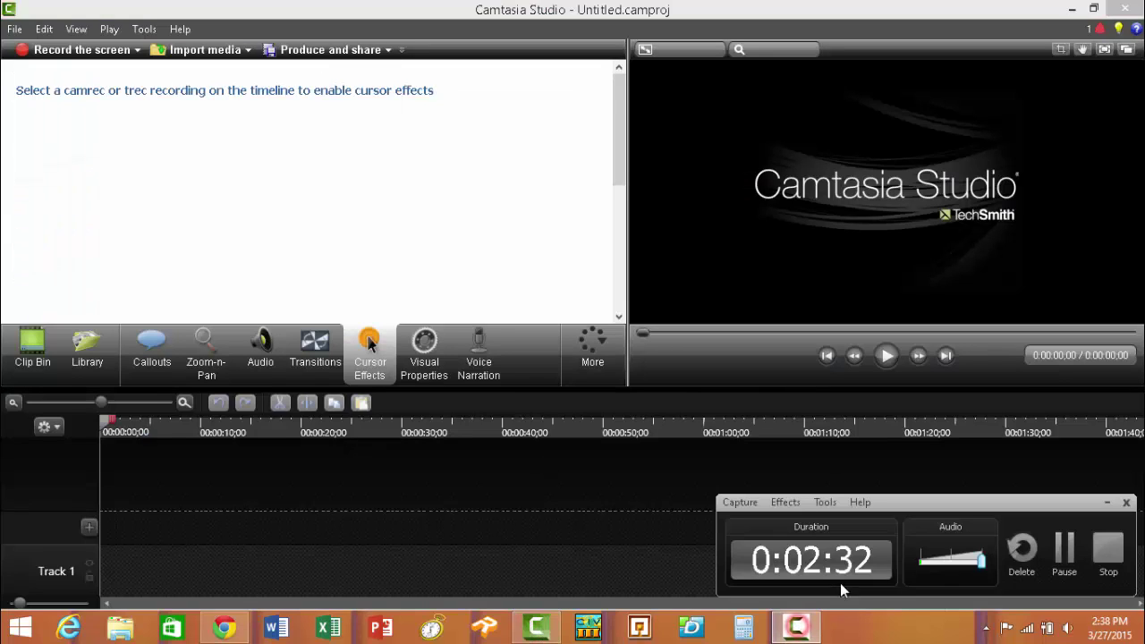